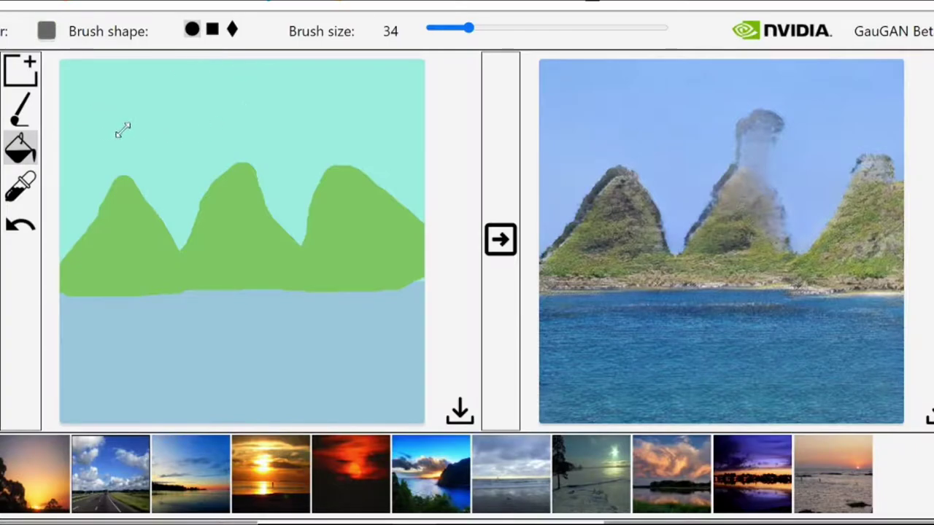
Step: Bucket-fill the sky with the grey label and apply the grey seascape style
click(88, 111)
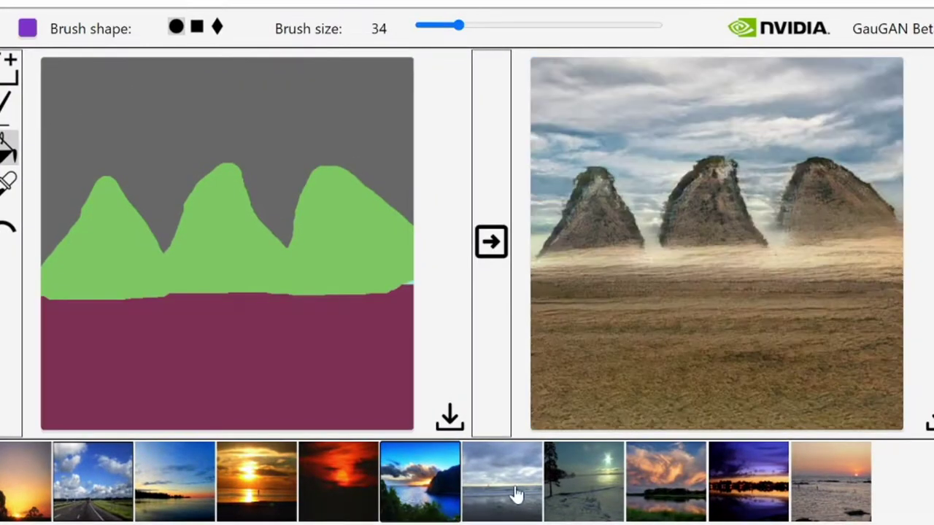
click(527, 498)
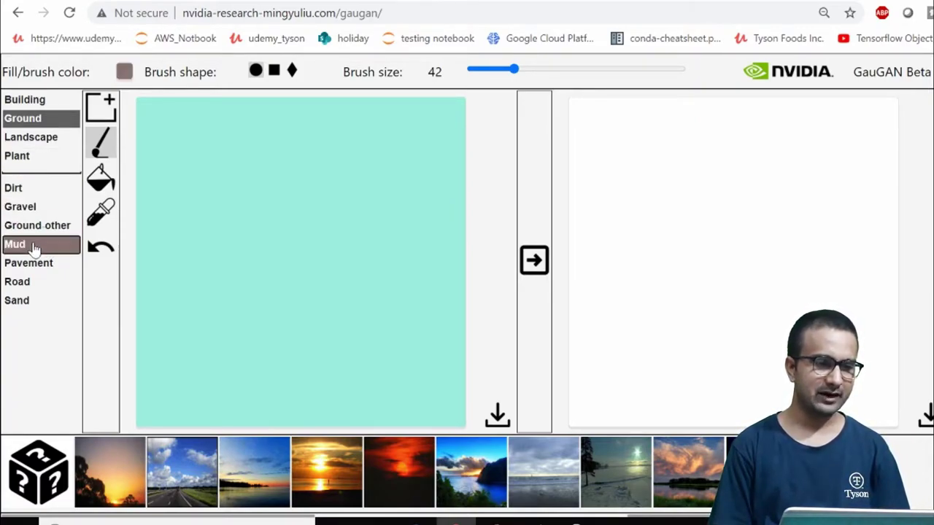
Step: Paint a mud stroke and four mud dots across the lower-left canvas
drag(174, 337, 182, 337)
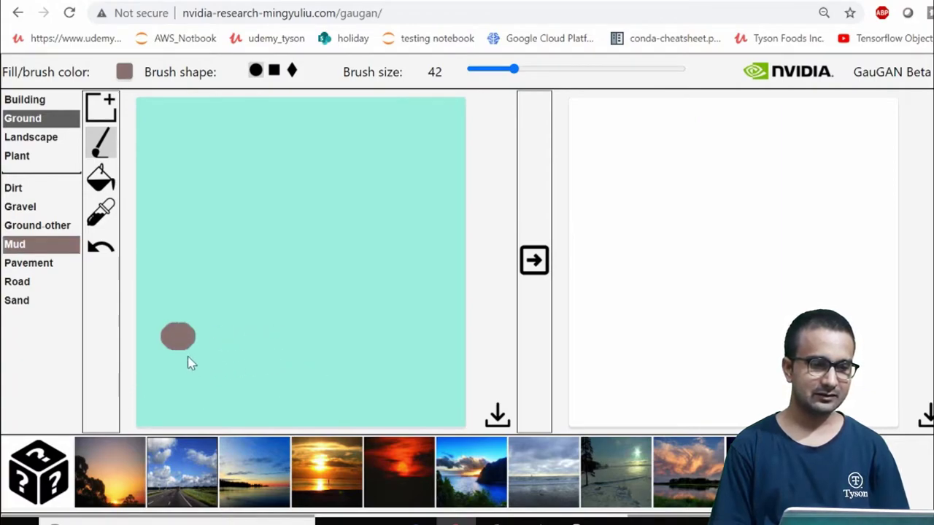
drag(162, 324, 208, 351)
click(229, 383)
click(259, 351)
click(316, 350)
click(334, 383)
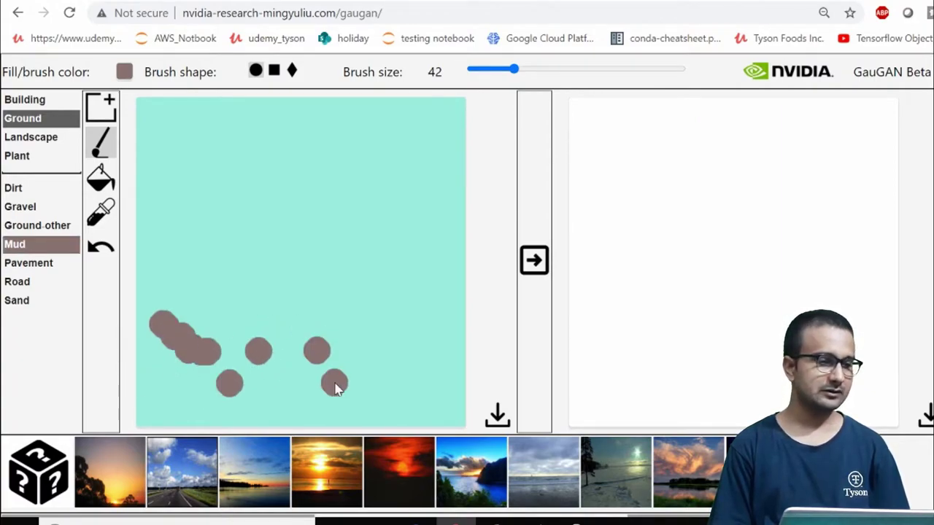
Step: Paint a dirt loop over the mud and a diagonal road to the right edge
click(13, 189)
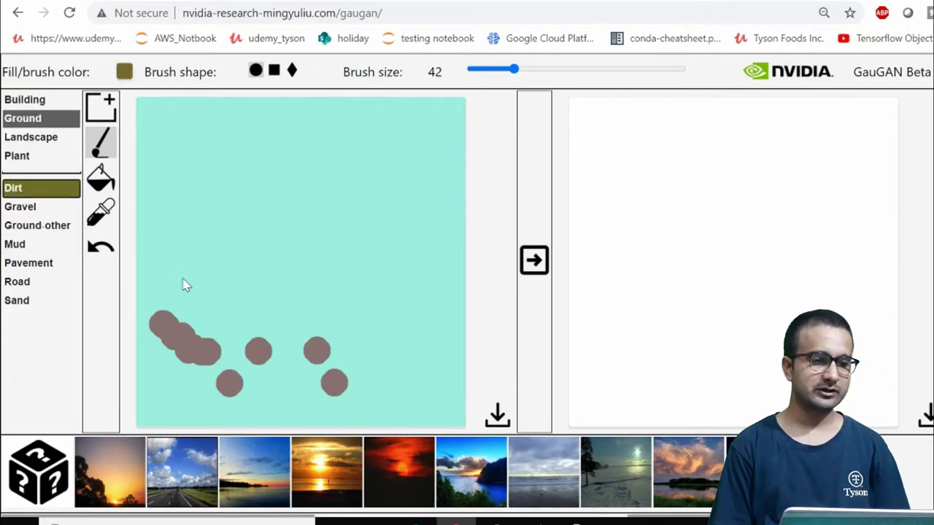
click(196, 306)
mouse_move(197, 310)
mouse_down()
mouse_move(339, 383)
mouse_move(303, 309)
mouse_move(334, 371)
mouse_up()
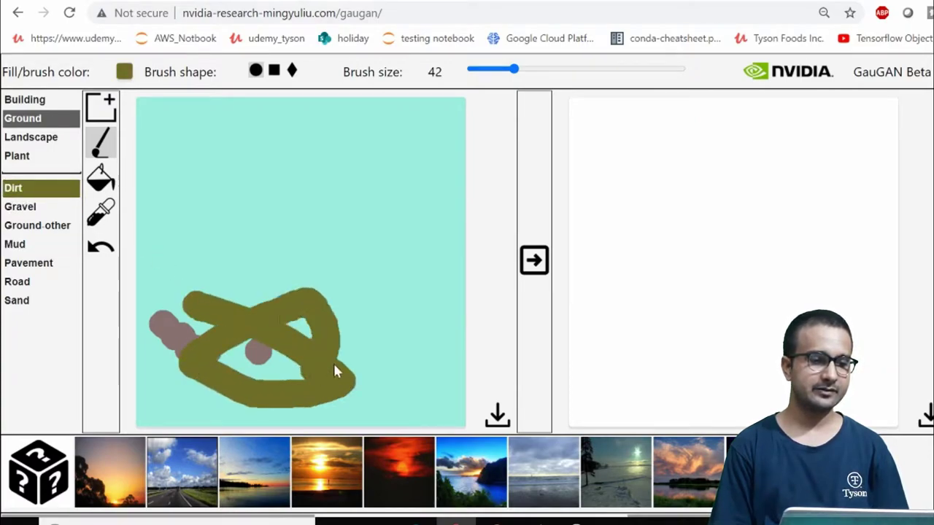
click(44, 282)
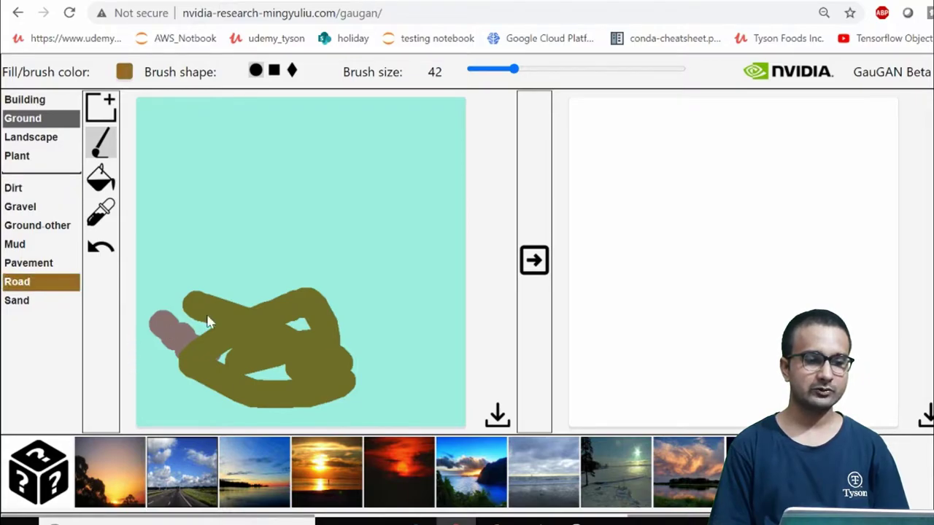
drag(144, 366, 513, 184)
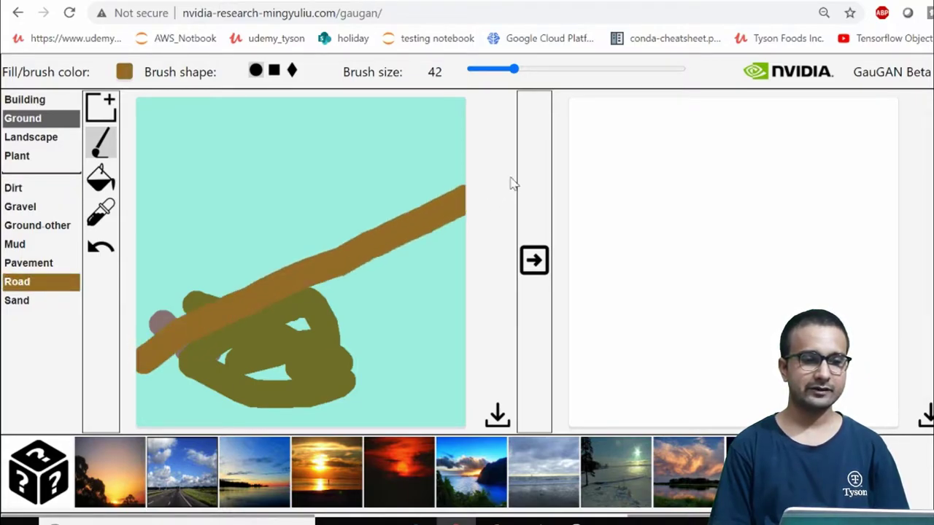
Step: Paint a fog patch across the top and a rock ring on the right
click(39, 145)
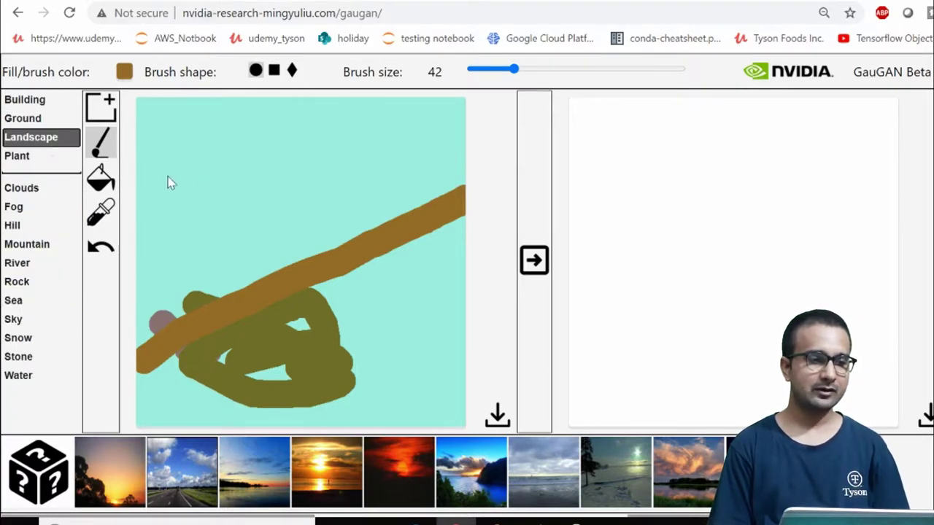
click(35, 206)
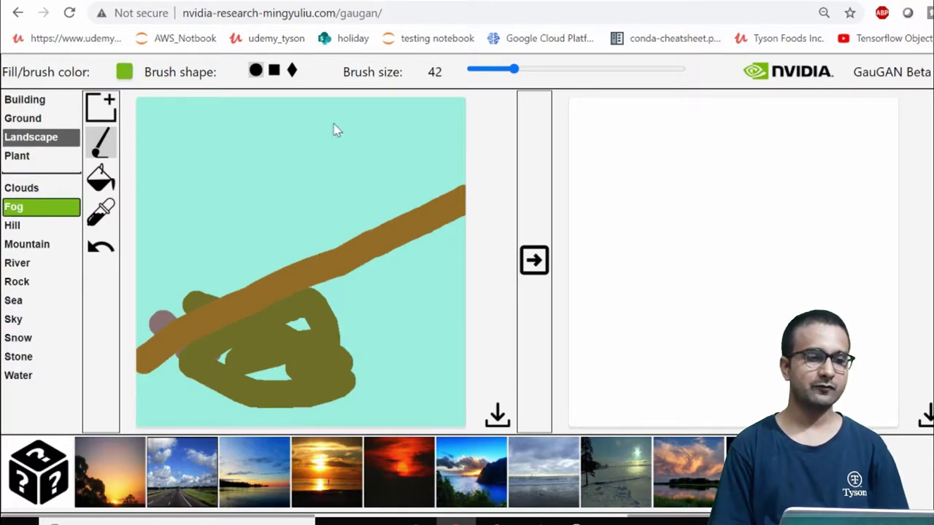
mouse_move(198, 161)
mouse_down()
mouse_move(194, 240)
mouse_move(200, 209)
mouse_move(292, 95)
mouse_move(157, 173)
mouse_up()
click(16, 282)
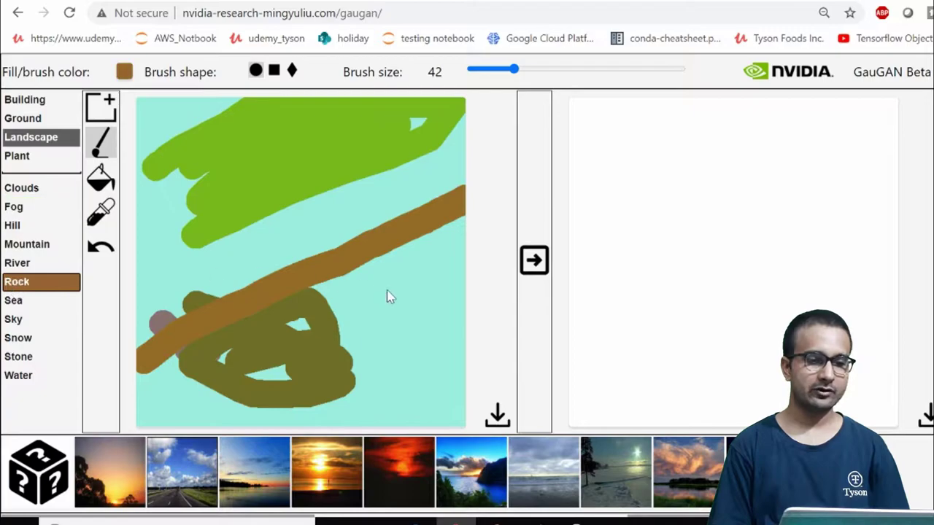
click(399, 293)
drag(399, 293, 450, 322)
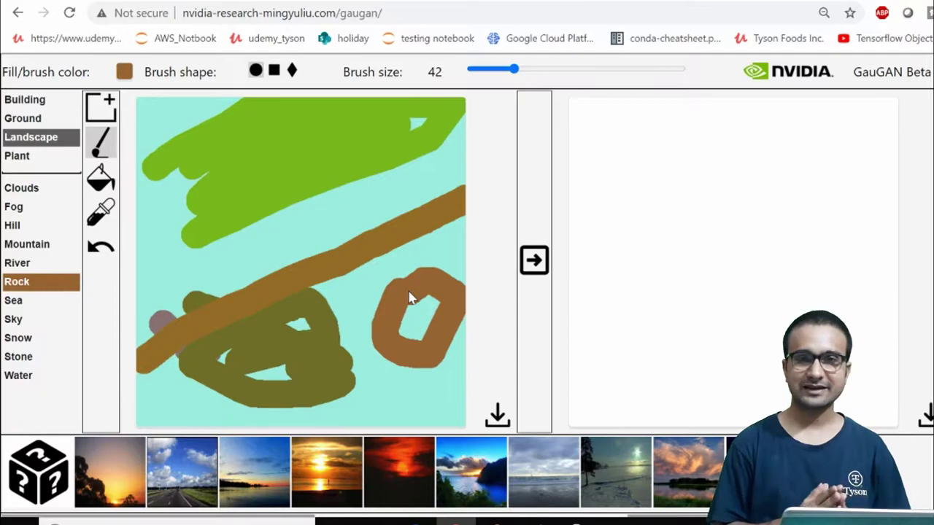
Step: Accept the terms and conditions, then render the sketch into a photo
click(534, 270)
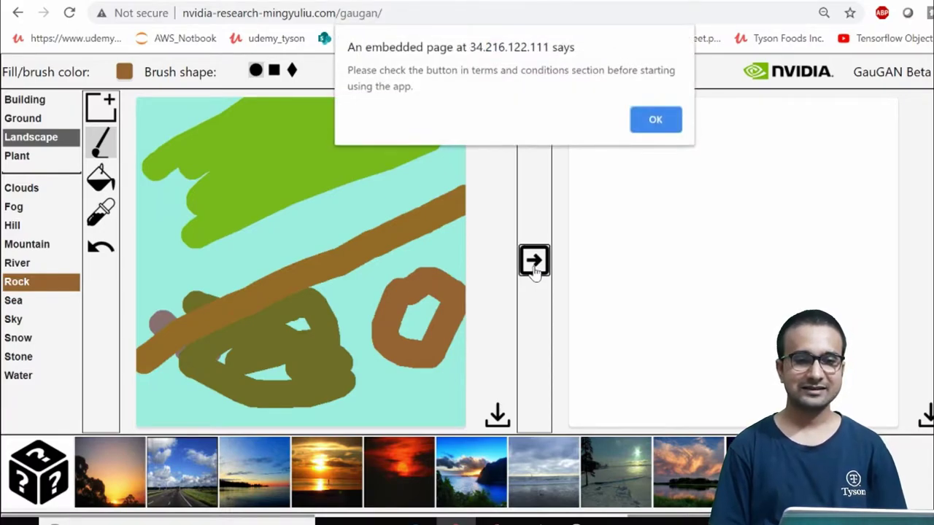
click(665, 123)
scroll(561, 302, down, 4)
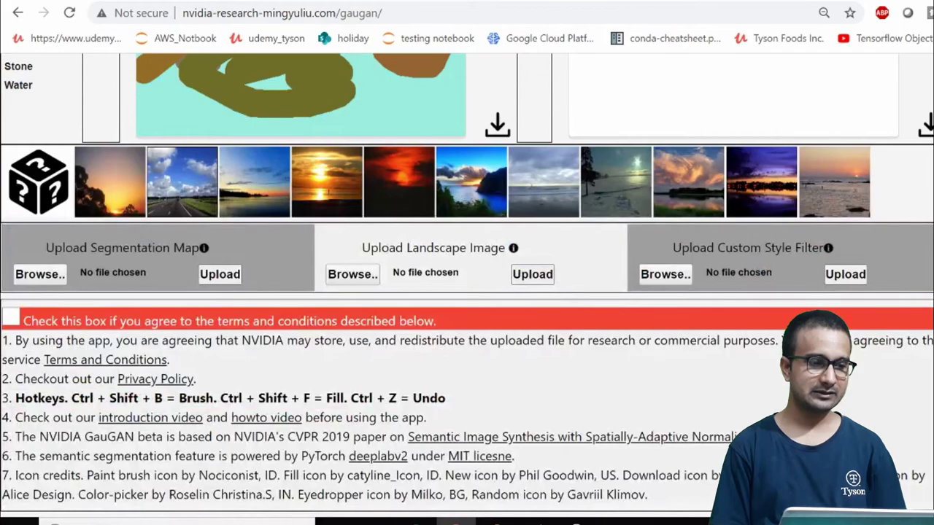
click(10, 318)
scroll(365, 248, up, 4)
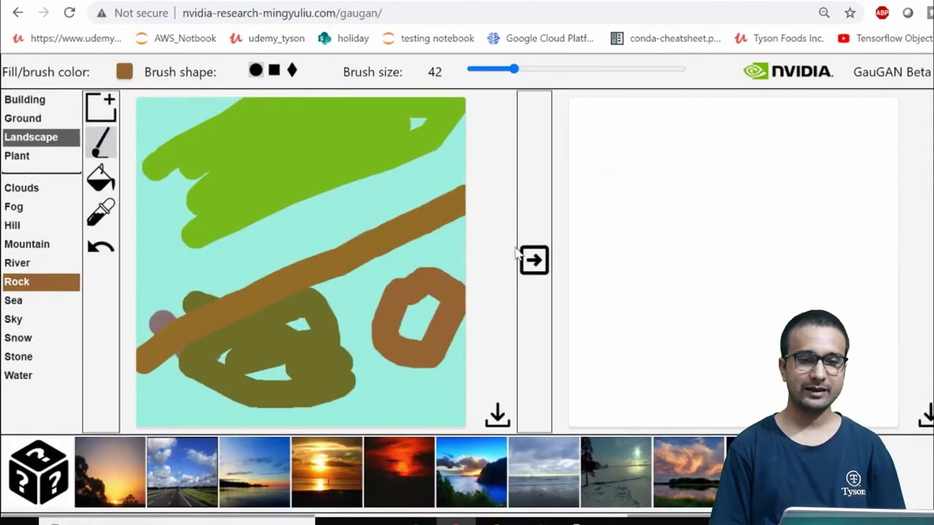
click(536, 262)
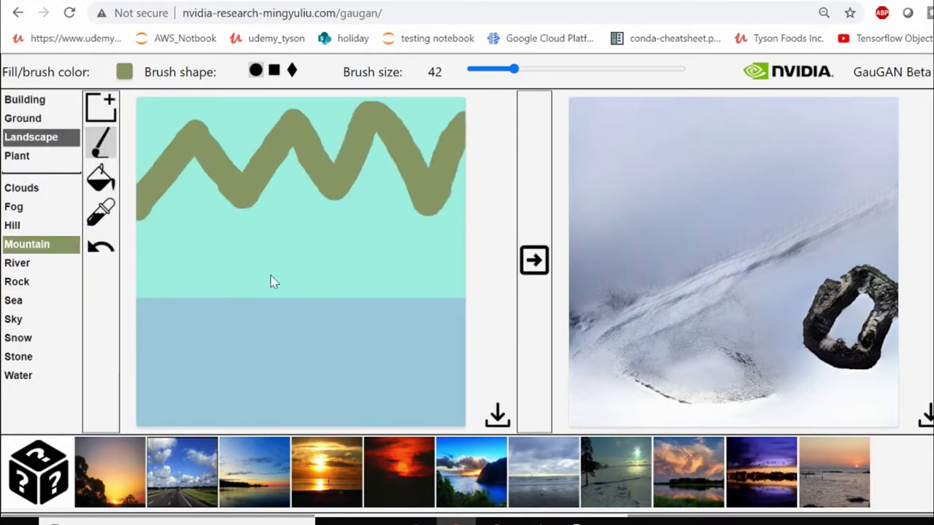
Step: Paint snow on the leftmost peak and a grass strip below, then render
click(18, 338)
mouse_move(150, 161)
mouse_down()
mouse_move(219, 143)
mouse_move(226, 150)
mouse_up()
click(17, 155)
click(18, 225)
drag(227, 257, 325, 272)
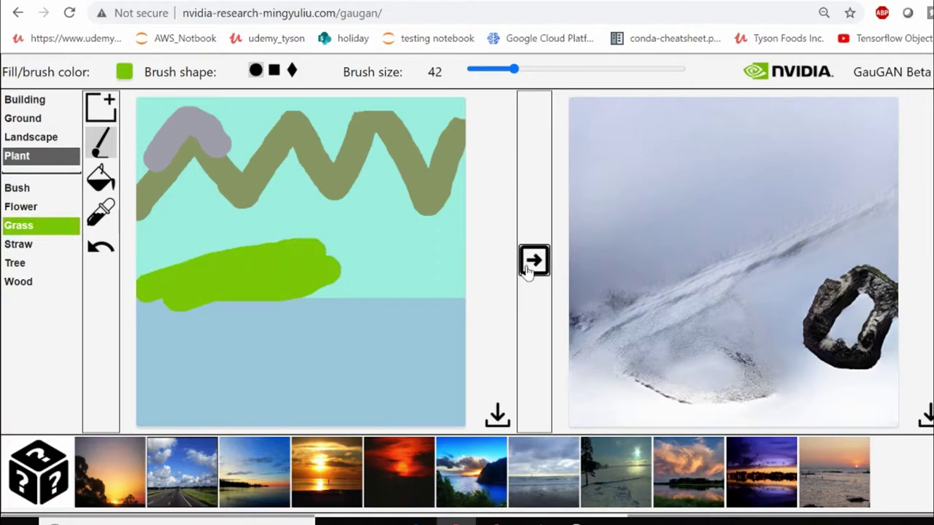
click(529, 267)
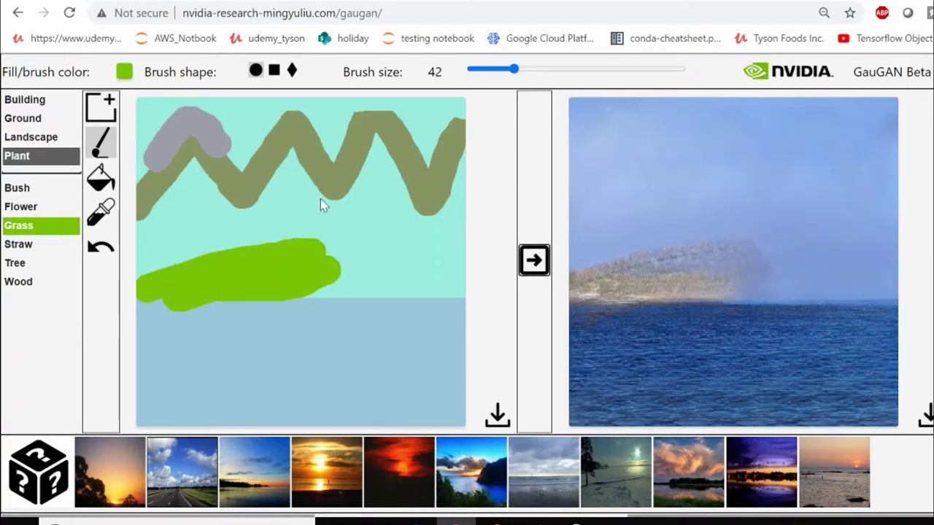
Step: Repaint ground across the lower canvas and add a diagonal road, then render
drag(154, 325, 285, 420)
click(535, 260)
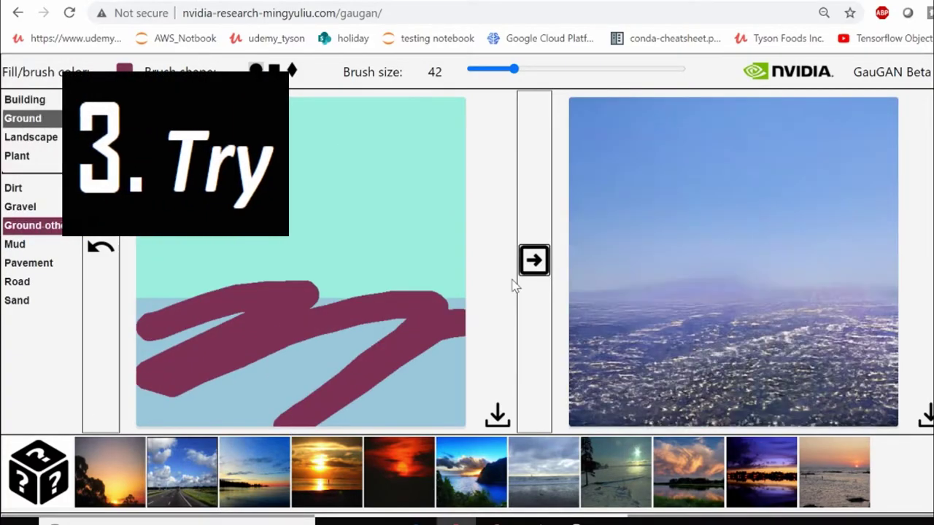
click(105, 116)
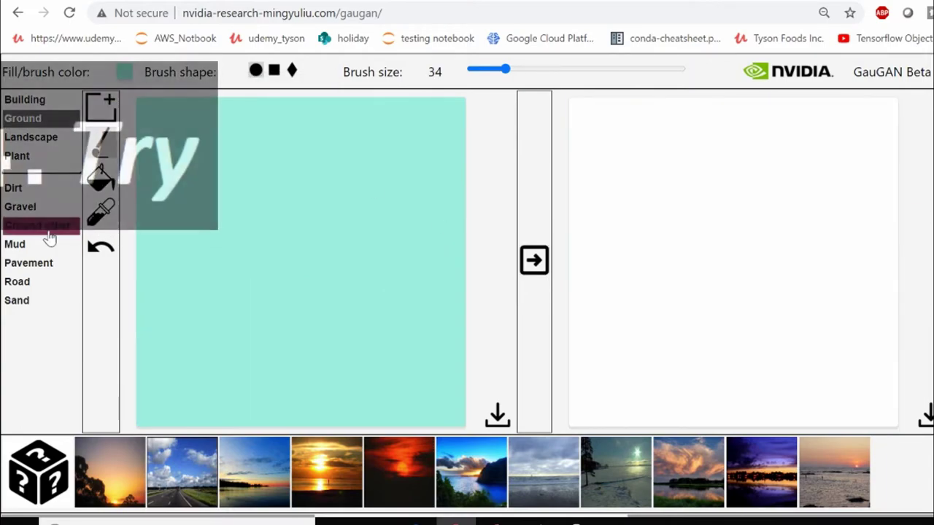
mouse_move(250, 398)
mouse_down()
mouse_move(511, 260)
mouse_move(521, 307)
mouse_move(427, 397)
mouse_move(446, 417)
mouse_up()
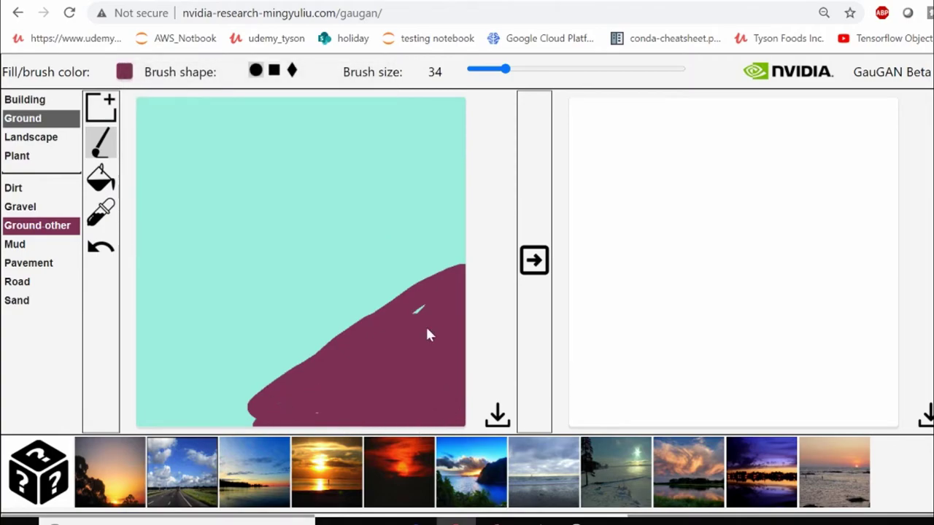
click(22, 282)
drag(179, 417, 515, 217)
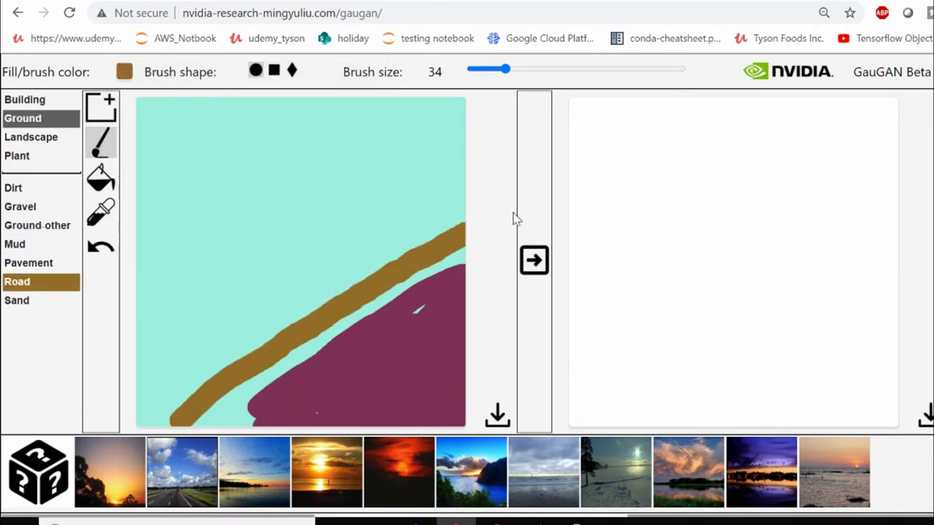
click(535, 263)
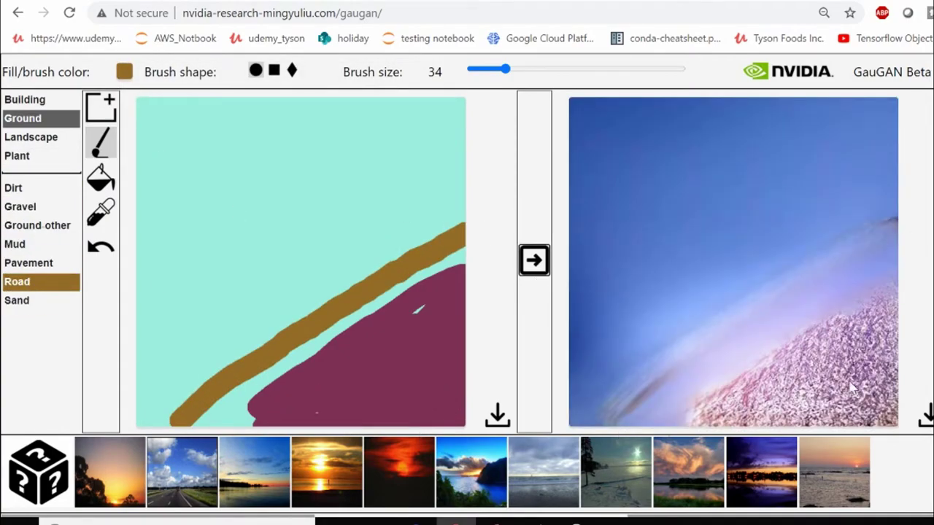
Step: Paint a band of clouds across the top and hills through the middle, then regenerate
click(30, 136)
click(21, 187)
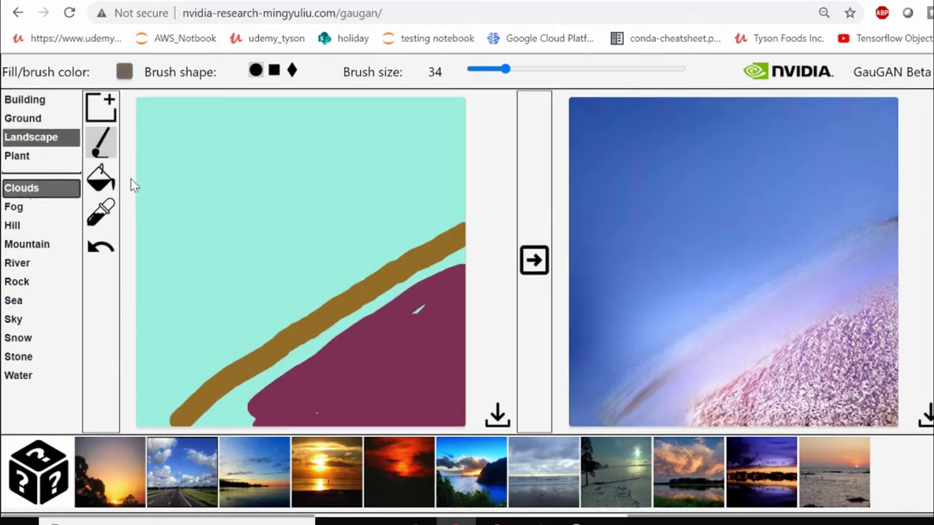
mouse_move(146, 109)
mouse_down()
mouse_move(183, 152)
mouse_move(144, 155)
mouse_up()
click(12, 225)
drag(138, 215, 325, 288)
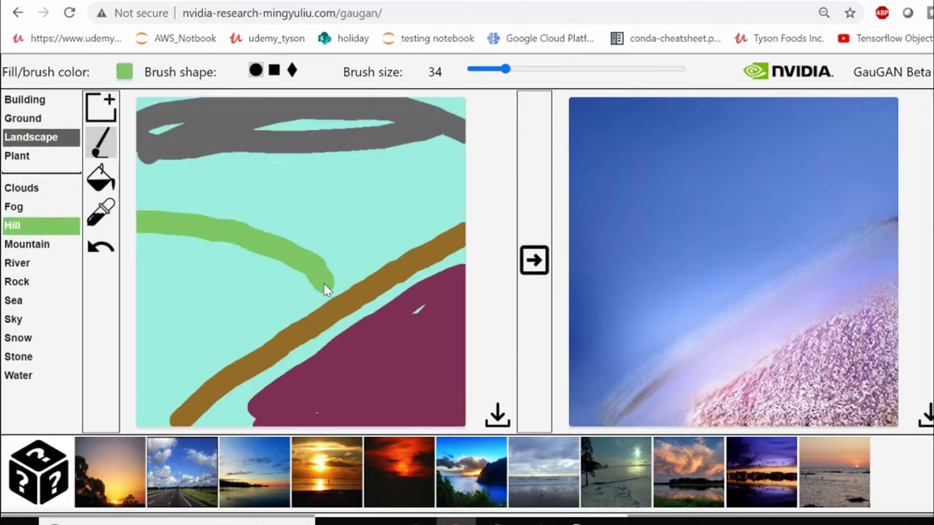
mouse_move(332, 226)
mouse_down()
mouse_move(189, 383)
mouse_move(157, 302)
mouse_move(248, 256)
mouse_up()
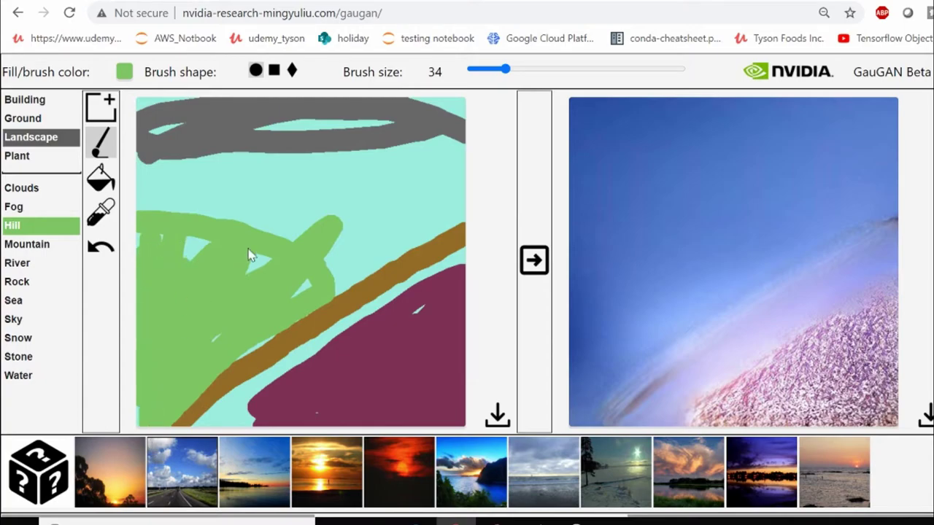
click(534, 260)
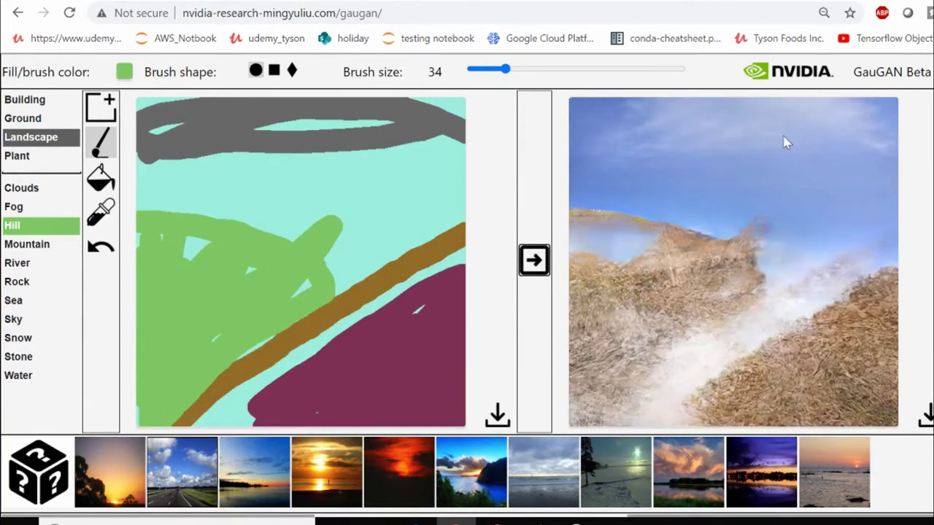
Step: Paint a river across the lower middle and a snowy zigzag, then regenerate
click(22, 262)
drag(139, 354, 479, 325)
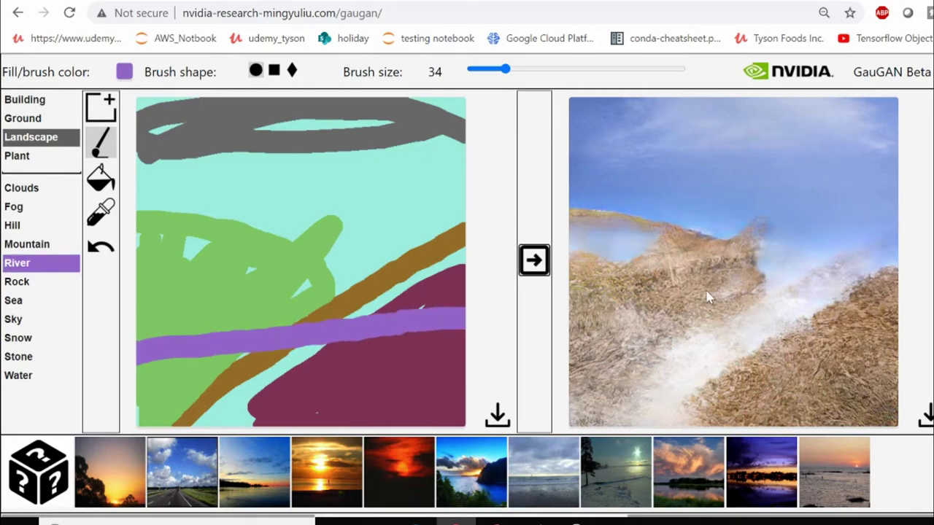
click(18, 338)
mouse_move(157, 263)
mouse_down()
mouse_move(430, 206)
mouse_move(458, 191)
mouse_up()
click(534, 261)
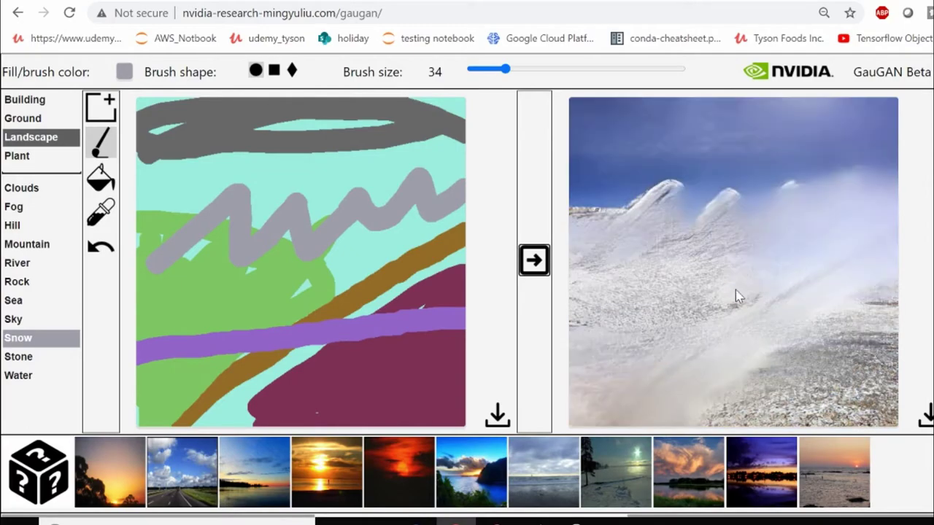
Step: Paint a central stone blob, regenerate, and add a pool of water on the left
click(18, 356)
drag(365, 267, 343, 309)
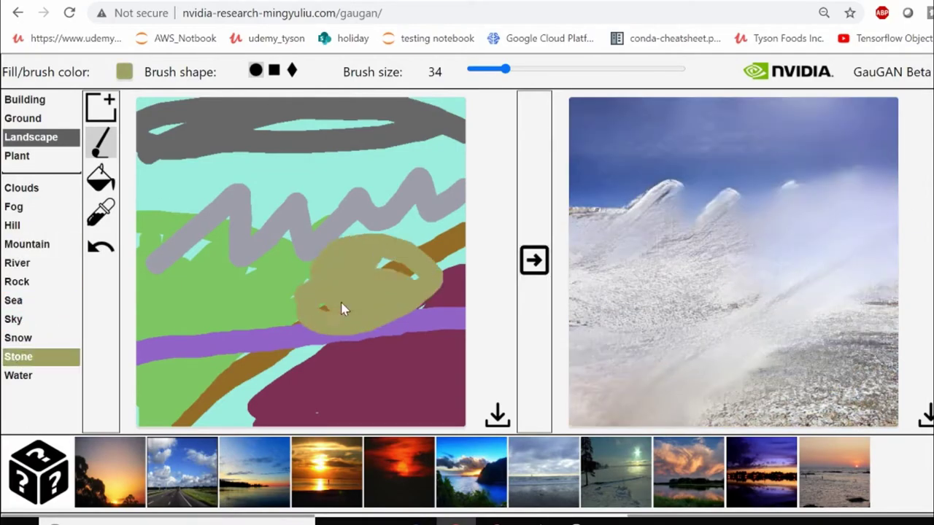
click(536, 263)
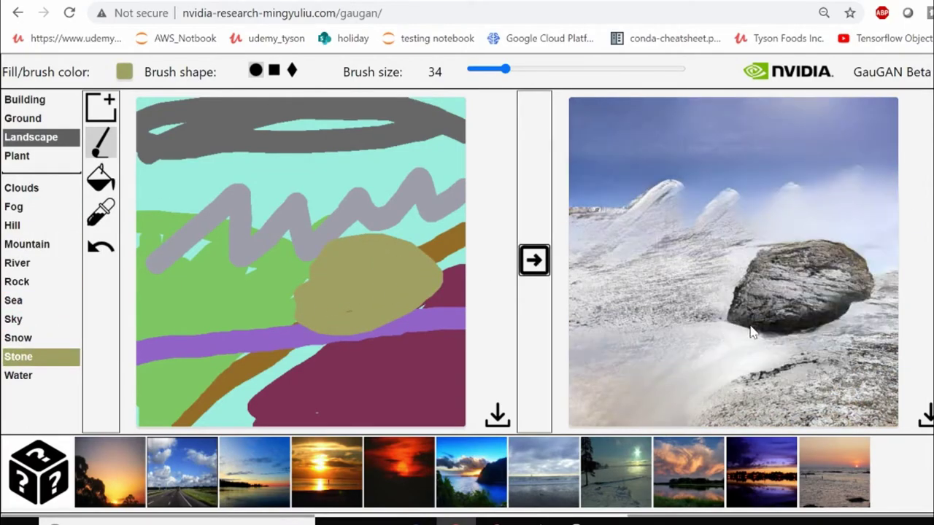
click(18, 375)
mouse_move(157, 295)
mouse_down()
mouse_move(265, 302)
mouse_move(212, 314)
mouse_up()
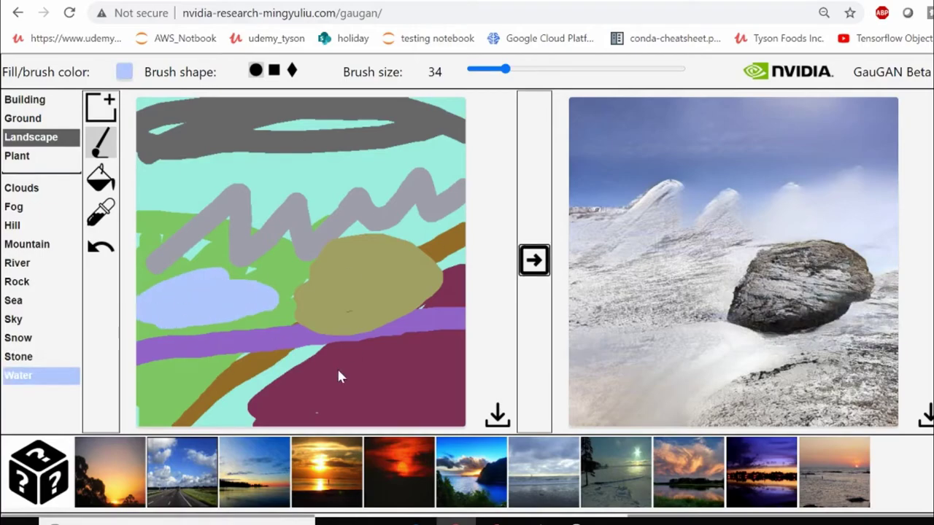
Step: Start a new sky-and-water canvas, paint three hill peaks and render them
click(101, 108)
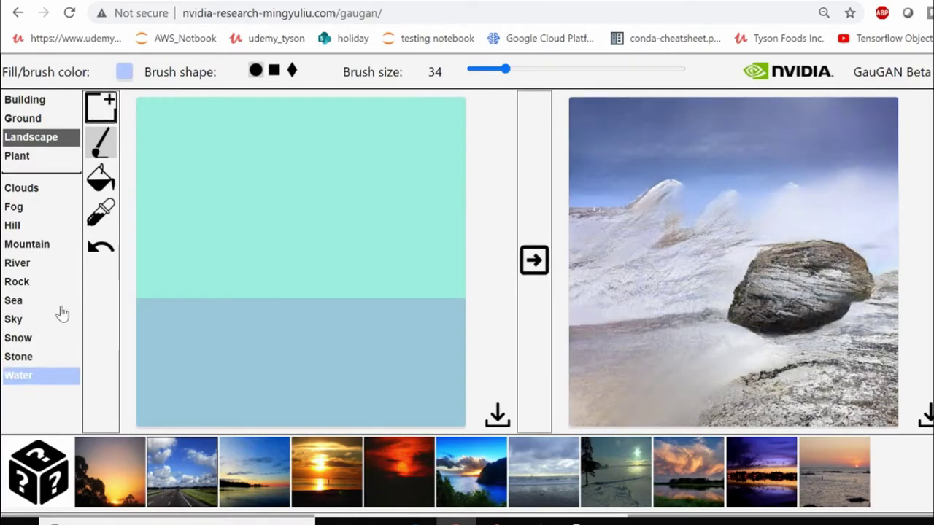
click(540, 270)
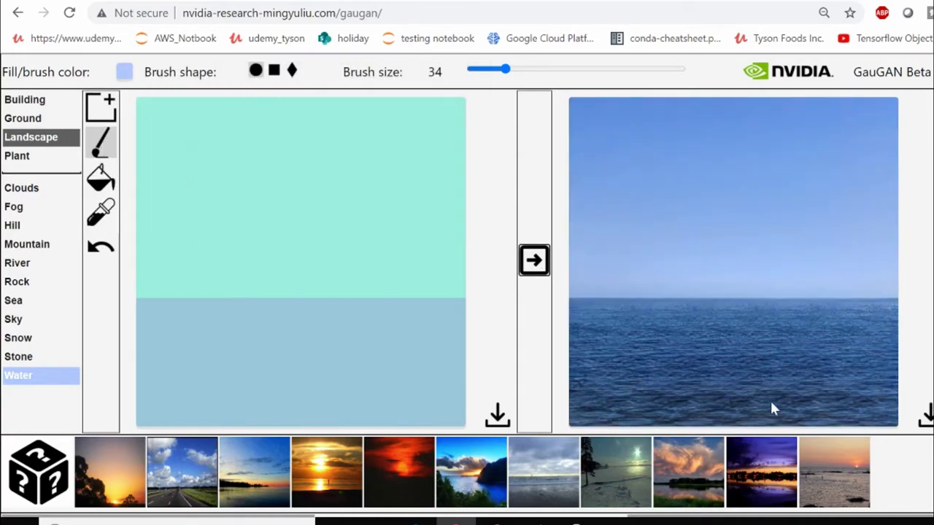
click(13, 226)
mouse_move(137, 297)
mouse_down()
mouse_move(367, 287)
mouse_move(465, 234)
mouse_move(170, 292)
mouse_move(319, 255)
mouse_move(346, 291)
mouse_move(460, 293)
mouse_move(445, 257)
mouse_up()
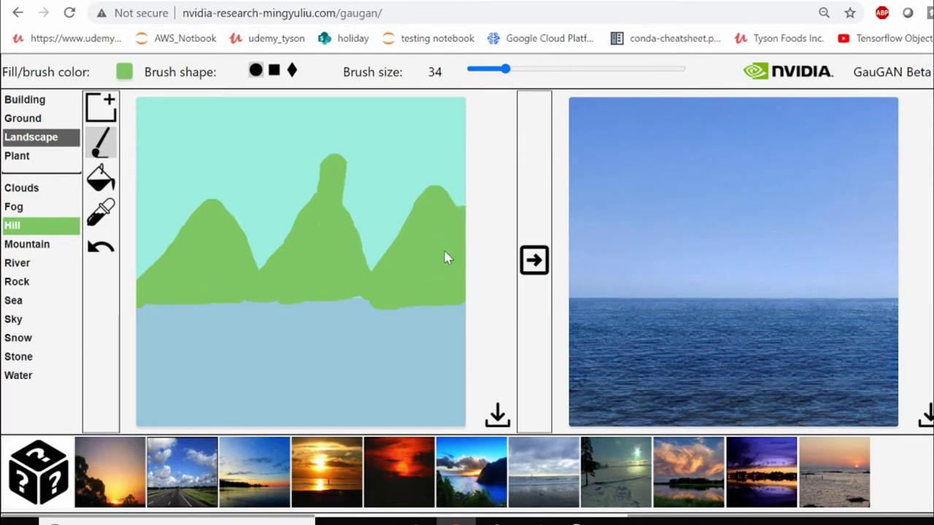
click(104, 213)
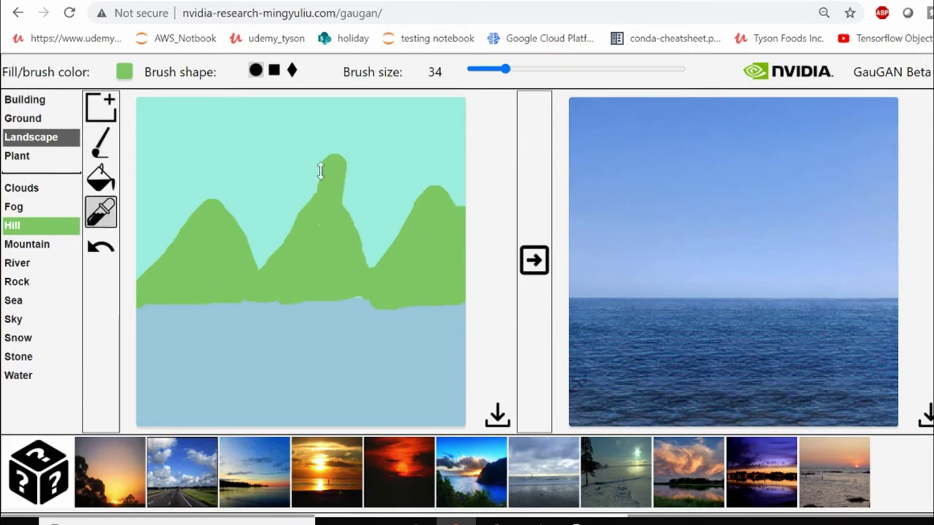
click(536, 265)
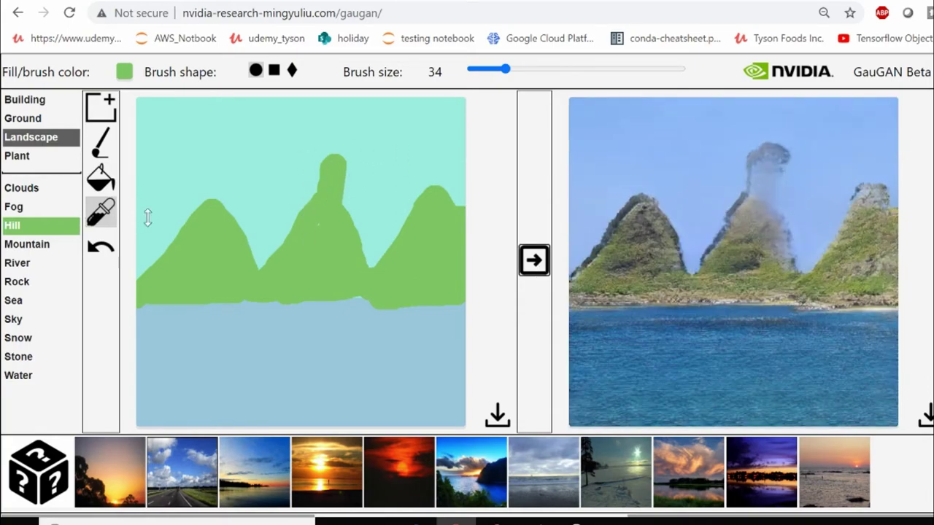
Step: Redraw the three hills by outlining and bucket-filling each peak with Hill
click(100, 248)
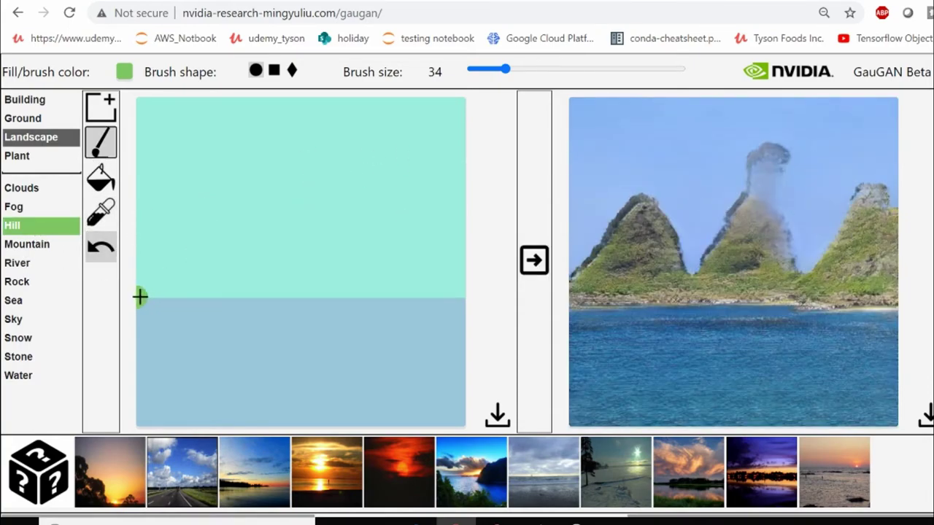
mouse_move(139, 296)
mouse_down()
mouse_move(278, 223)
mouse_move(473, 276)
mouse_move(146, 300)
mouse_up()
click(100, 177)
click(183, 265)
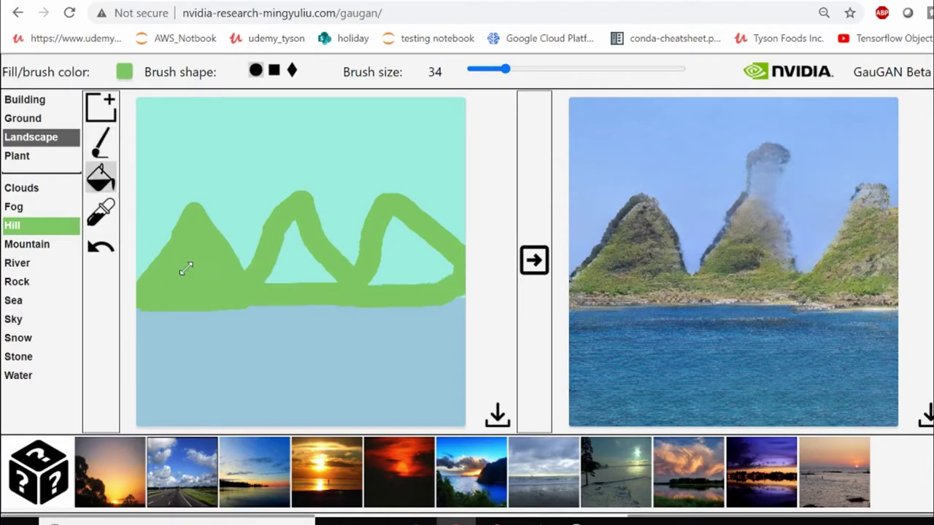
click(302, 248)
click(409, 248)
Step: Fill the sky with Clouds and the water with Ground other, rendering each version
click(43, 189)
click(250, 131)
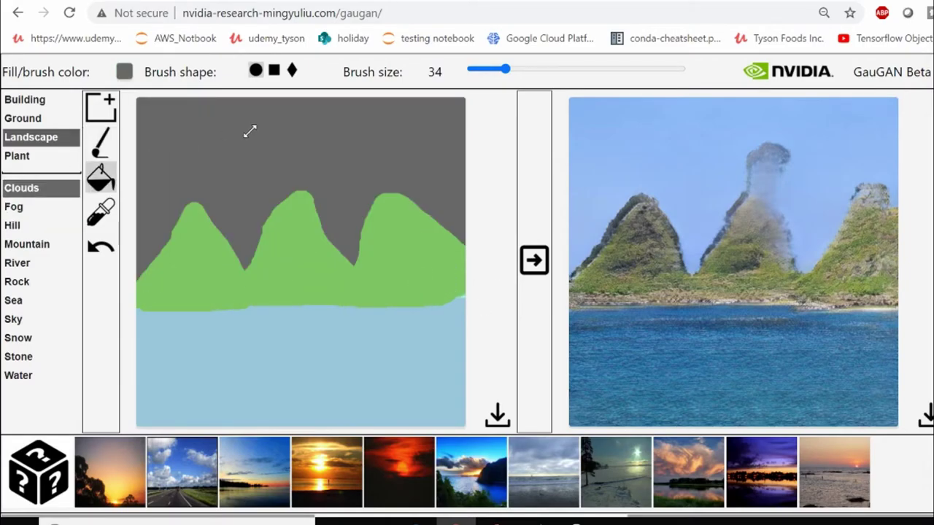
click(534, 261)
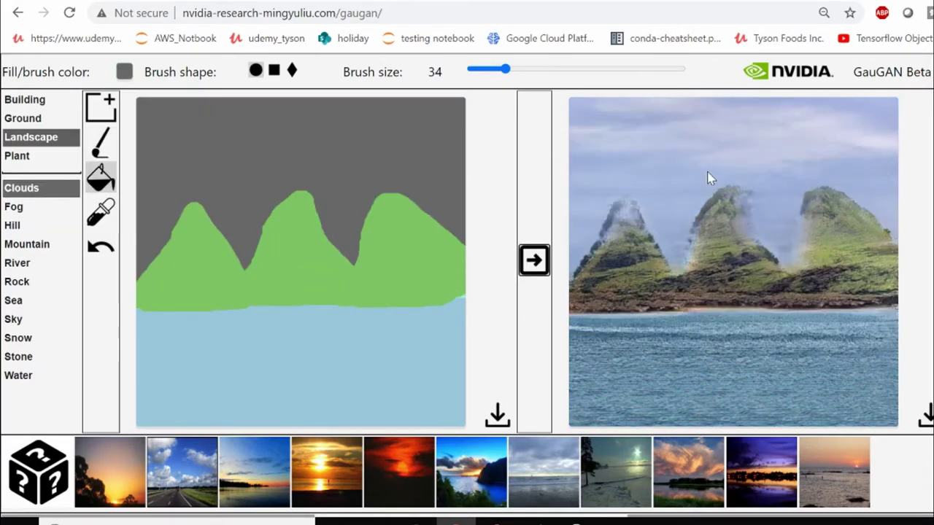
click(23, 119)
click(13, 189)
click(37, 226)
click(228, 313)
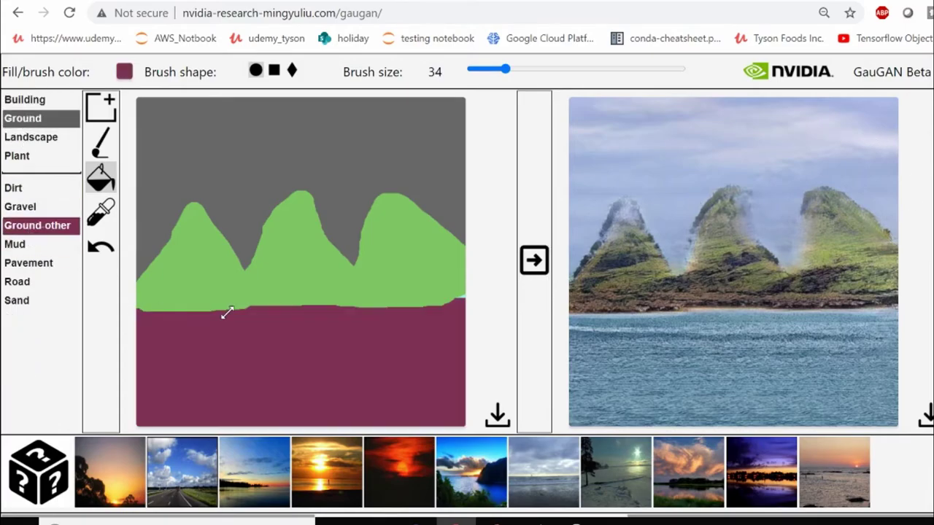
click(540, 269)
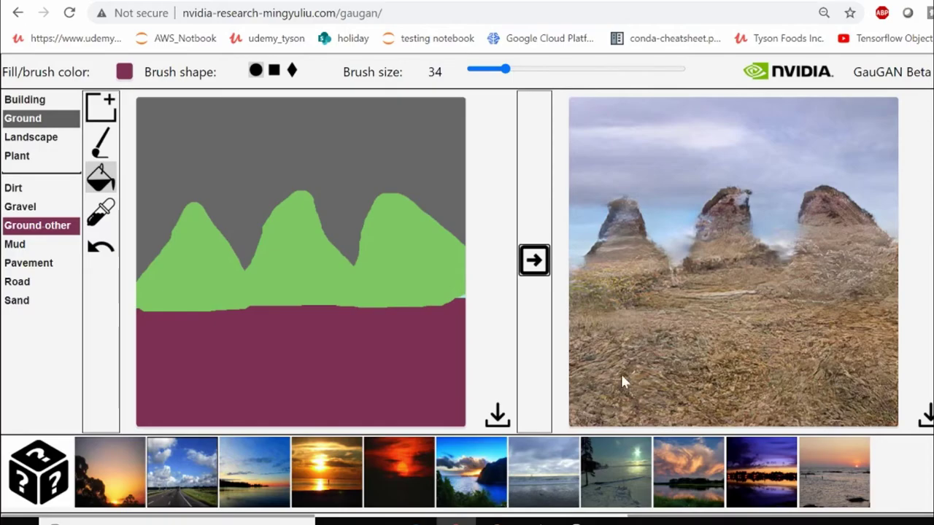
click(29, 281)
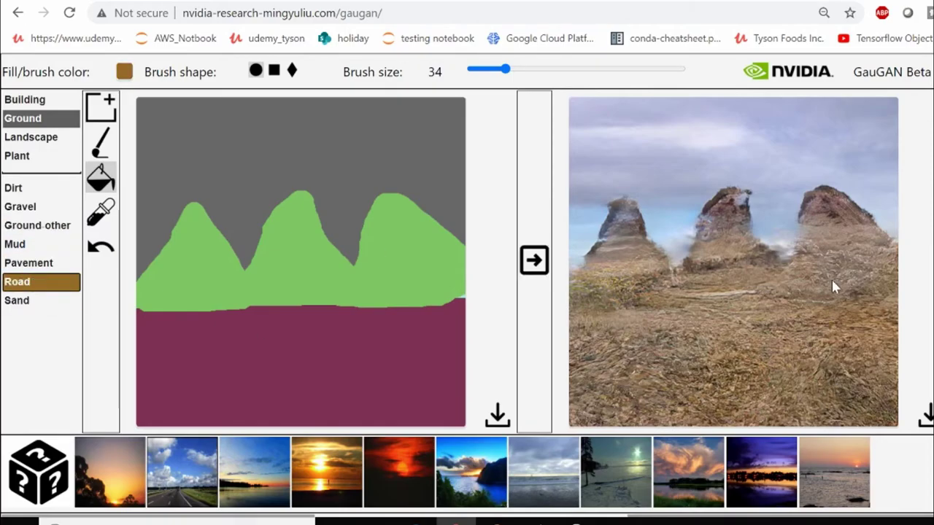